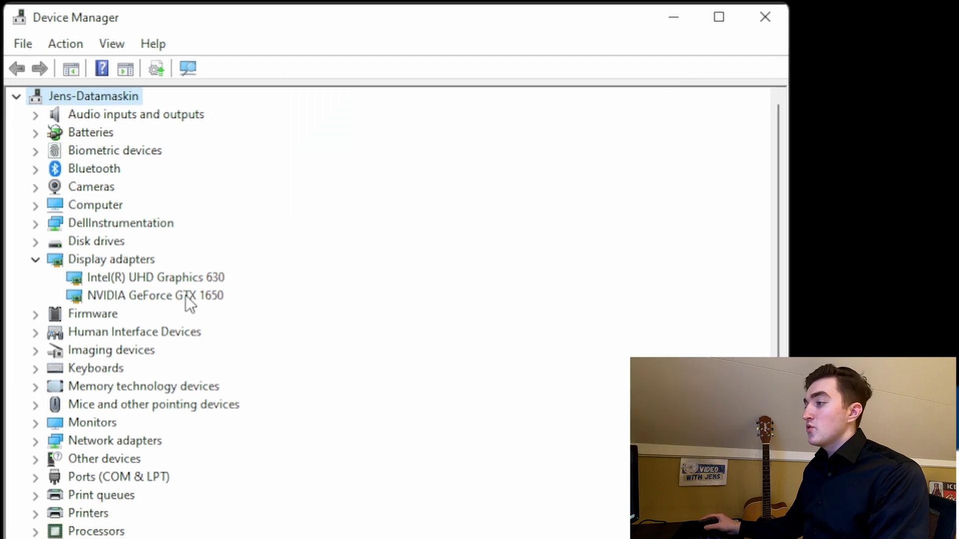
# Step: Update the NVIDIA GeForce GTX 1650 display adapter's driver by having Windows search automatically for drivers
pyautogui.rightClick(184, 295)
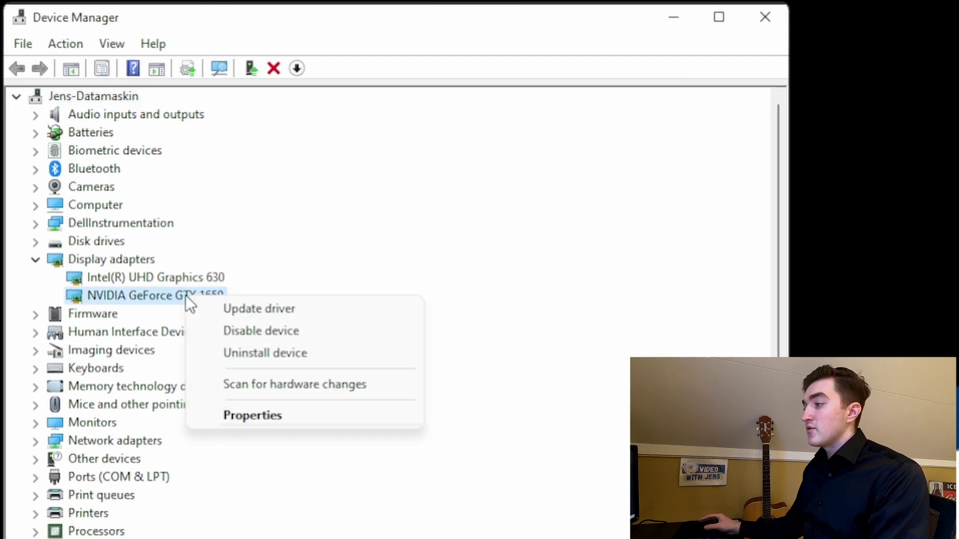
pyautogui.click(319, 317)
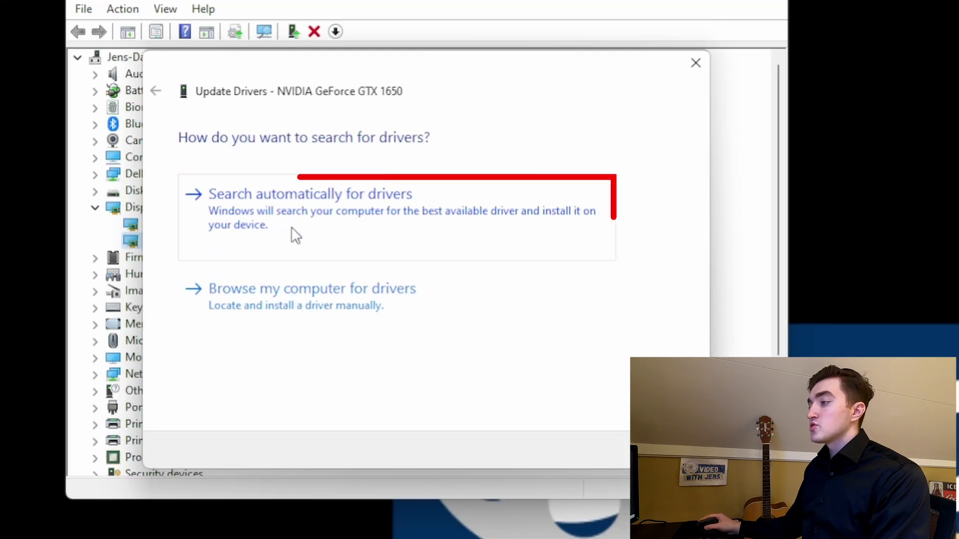
pyautogui.click(353, 232)
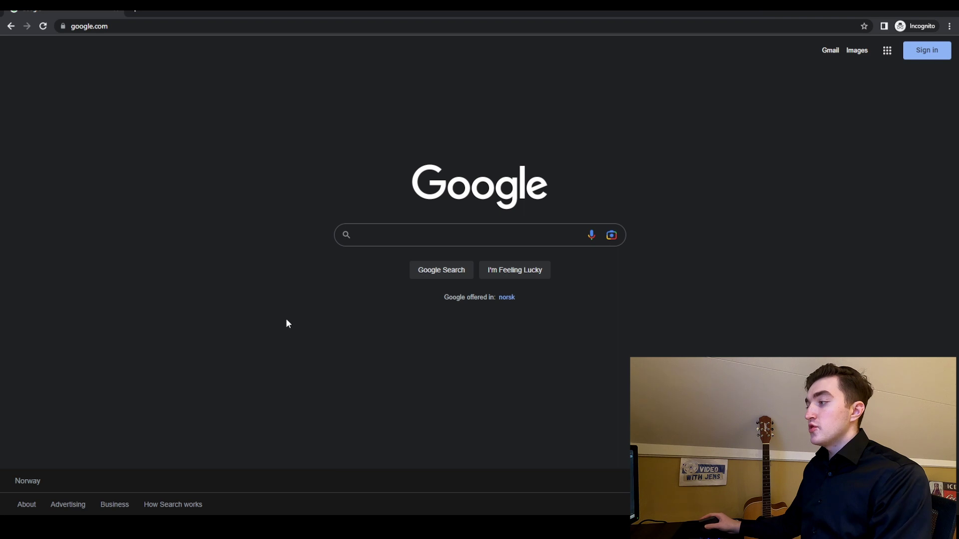
# Step: Switch to the browser and search Google for "nvidia geforce gtx 1650 driver"
pyautogui.click(365, 236)
pyautogui.write('nvidia geforce gtx 1650')
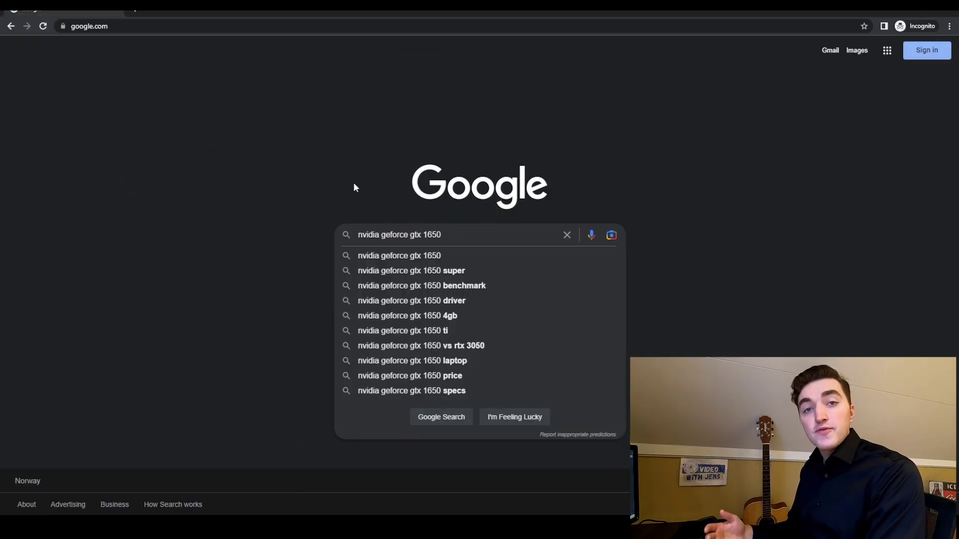
pyautogui.write('driver')
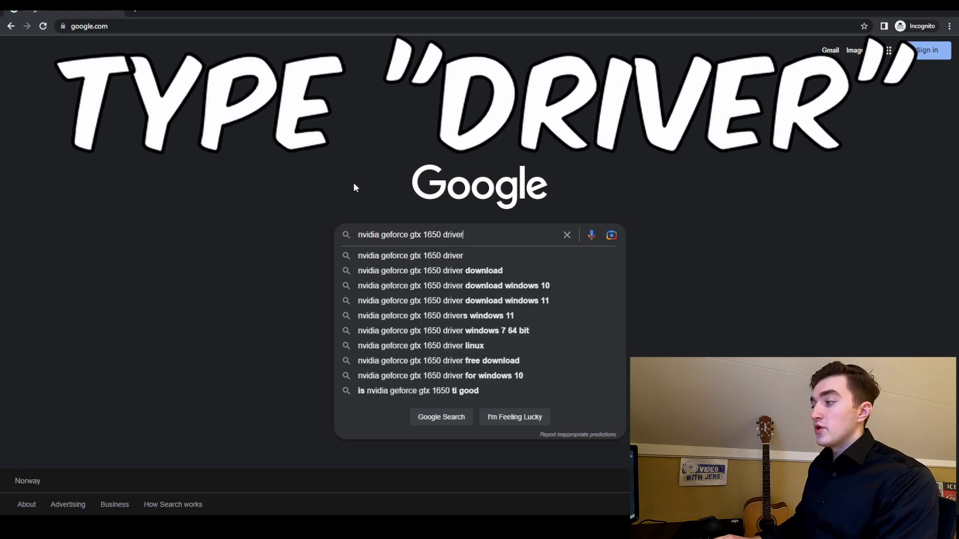
pyautogui.press('Return')
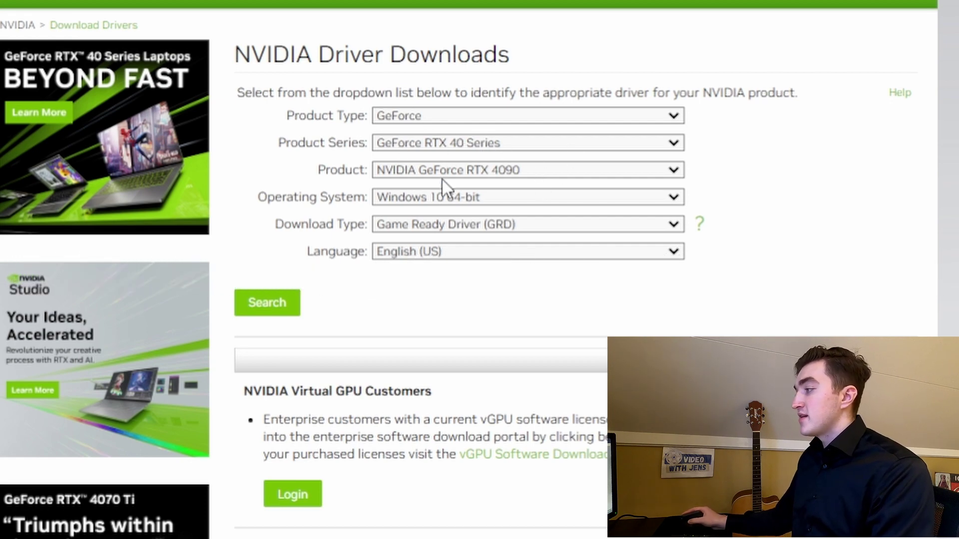
# Step: Set the driver search to product series GeForce GTX 16 Series (Notebooks), product GeForce GTX 1650 and download type Studio Driver (SD)
pyautogui.click(471, 142)
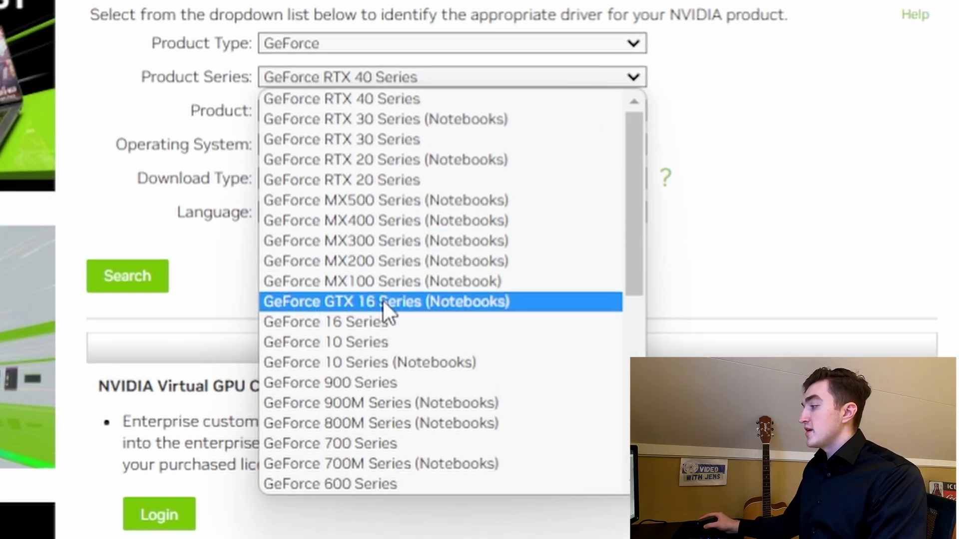
pyautogui.click(389, 303)
pyautogui.click(339, 111)
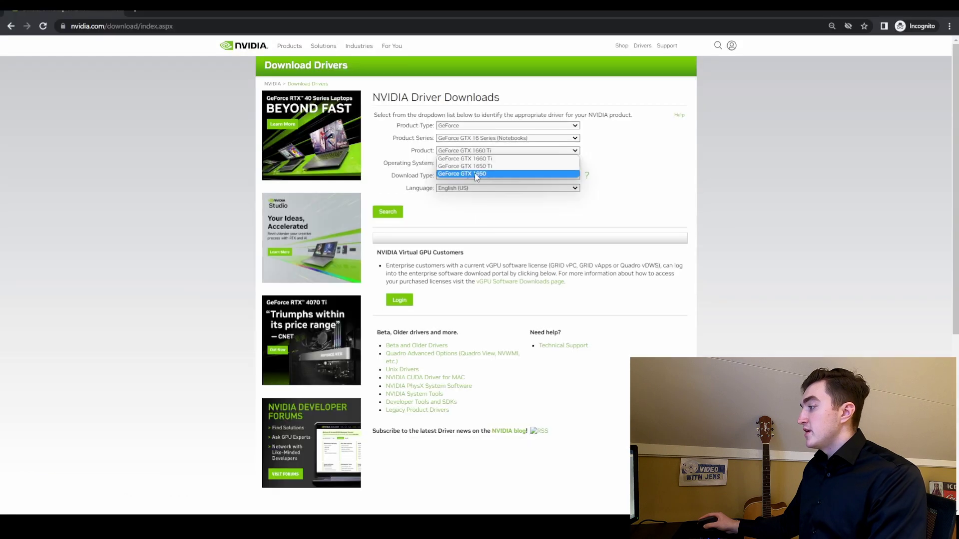
pyautogui.click(490, 174)
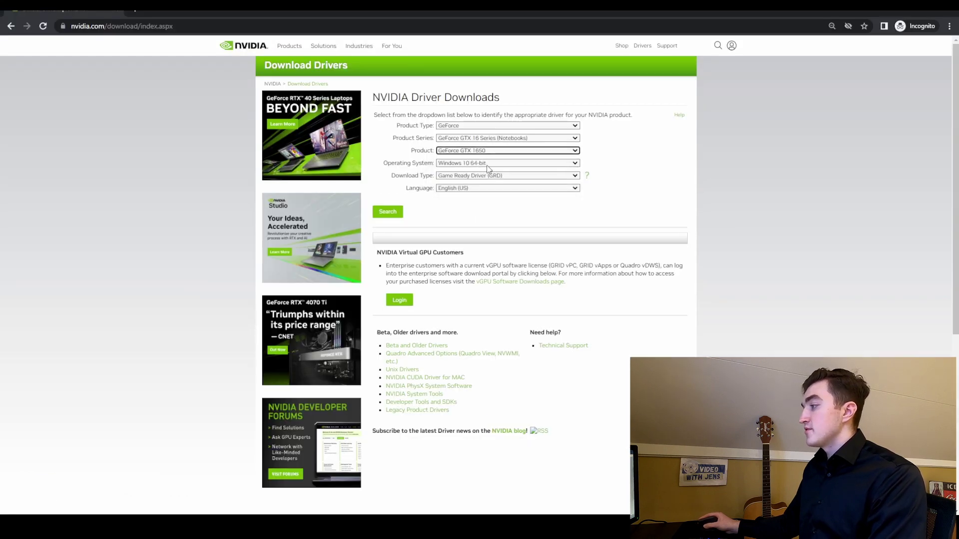
pyautogui.click(496, 177)
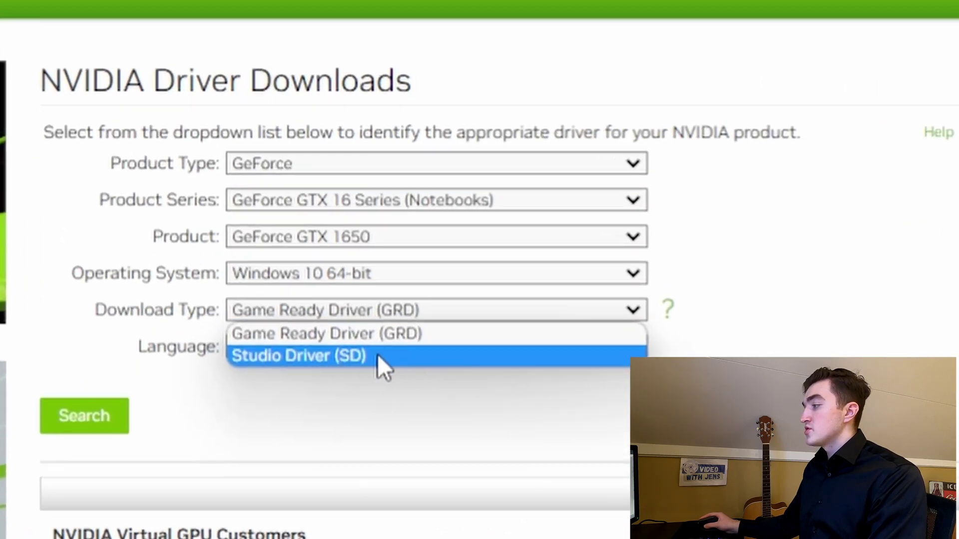
pyautogui.click(376, 354)
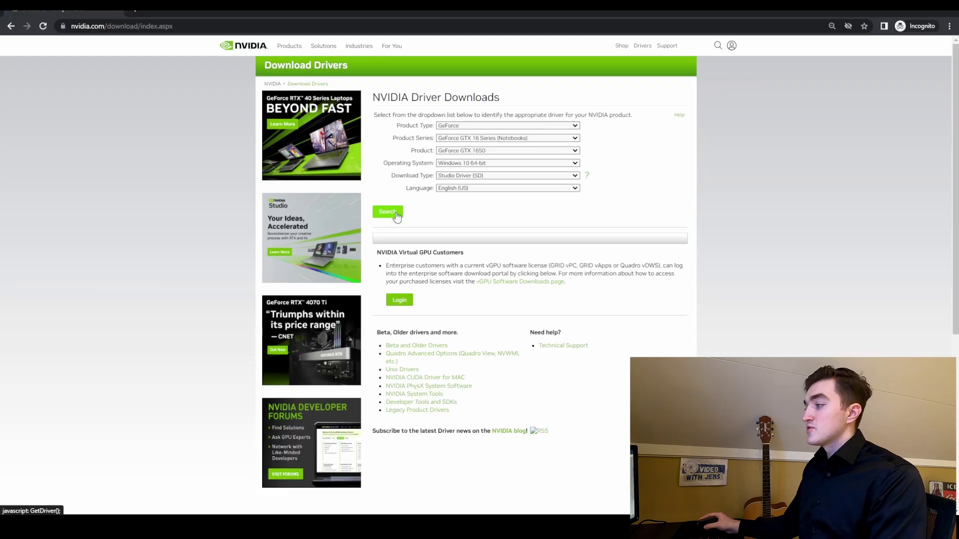
# Step: Search for the matching NVIDIA Studio Driver and download version 528.02
pyautogui.click(388, 212)
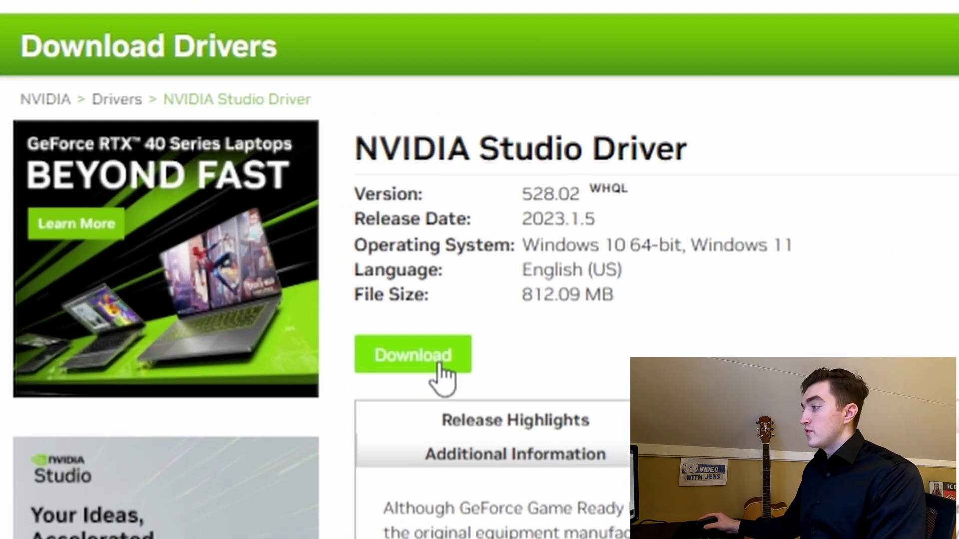
pyautogui.click(440, 363)
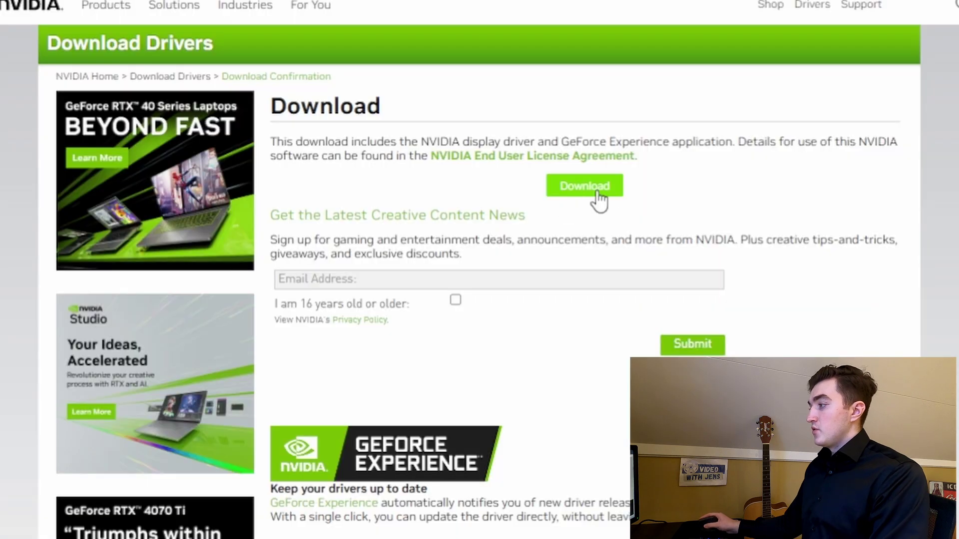
pyautogui.click(606, 188)
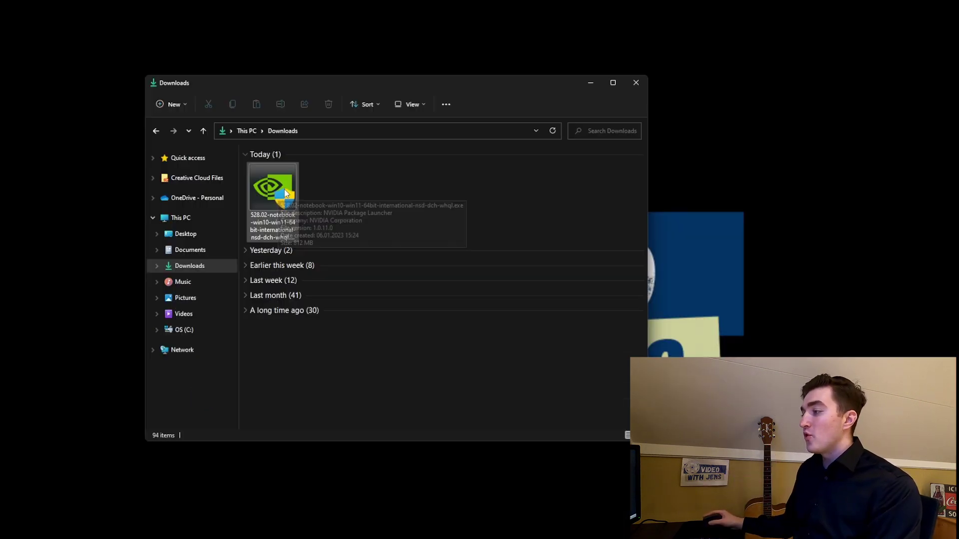
# Step: Run the downloaded 528.02 driver package with the default extraction path and install the graphics driver with GeForce Experience using the Express option
pyautogui.click(276, 218)
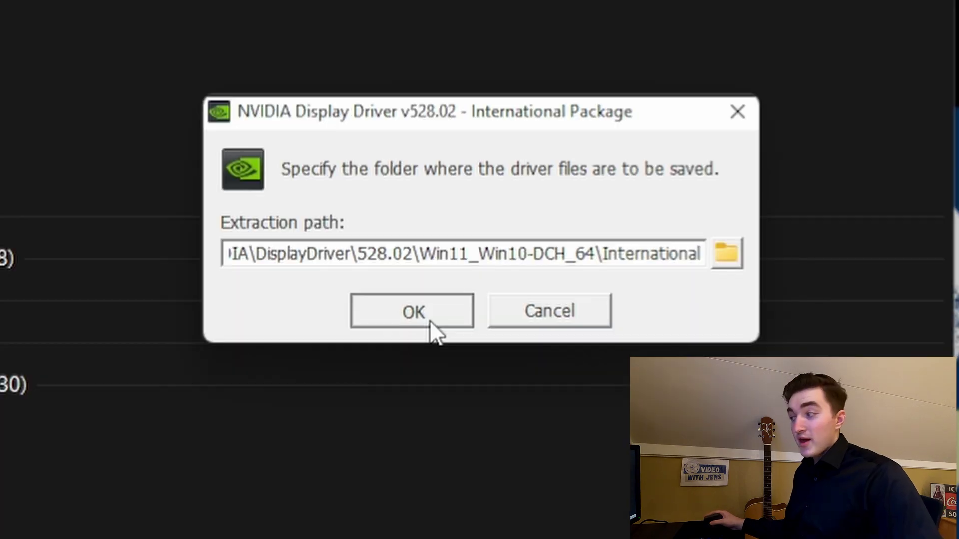
pyautogui.click(443, 282)
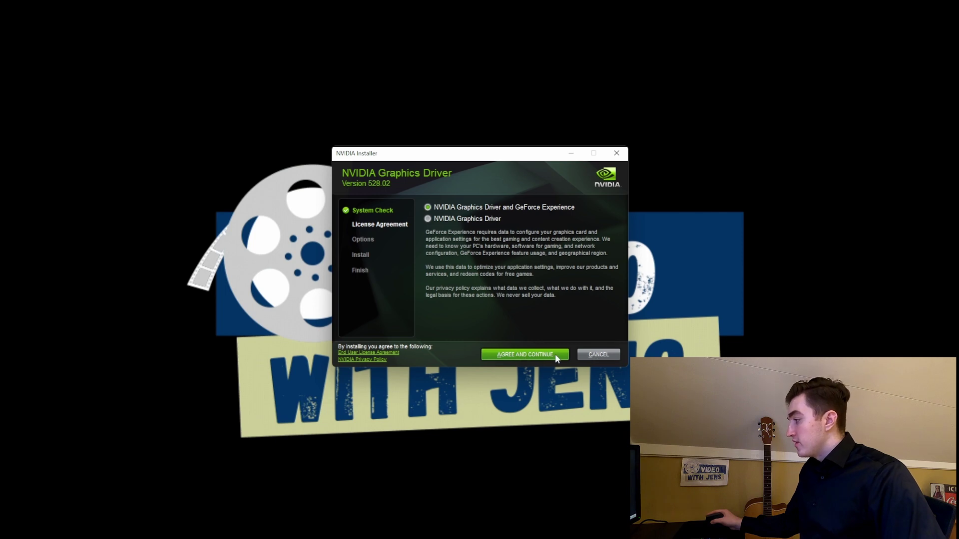
pyautogui.click(556, 353)
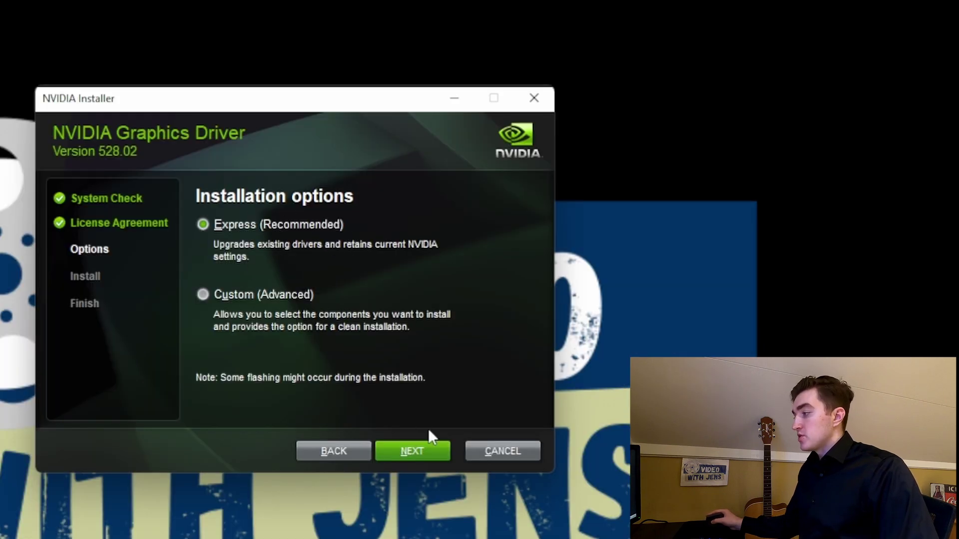
pyautogui.click(433, 456)
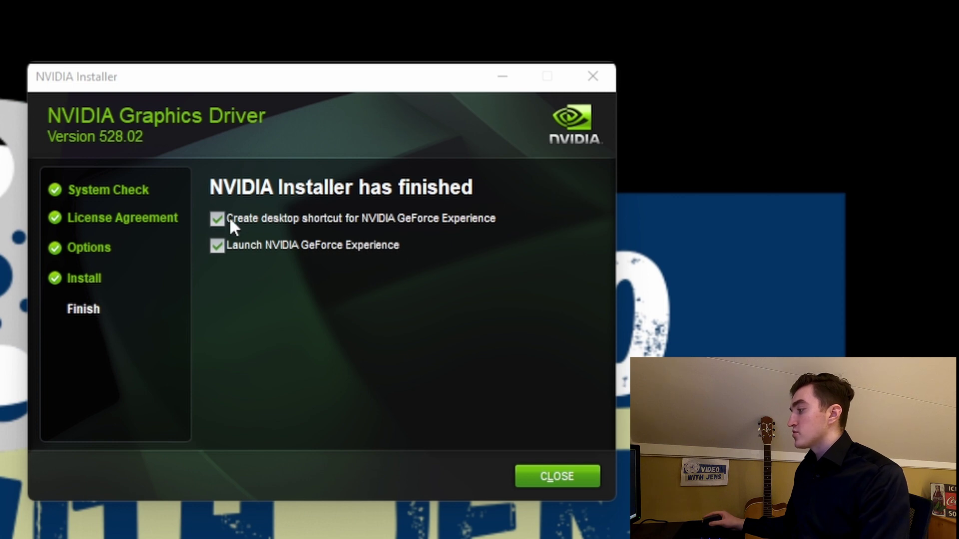
# Step: Finish the NVIDIA installer with the GeForce Experience desktop shortcut and launch options turned off
pyautogui.click(322, 219)
pyautogui.click(264, 245)
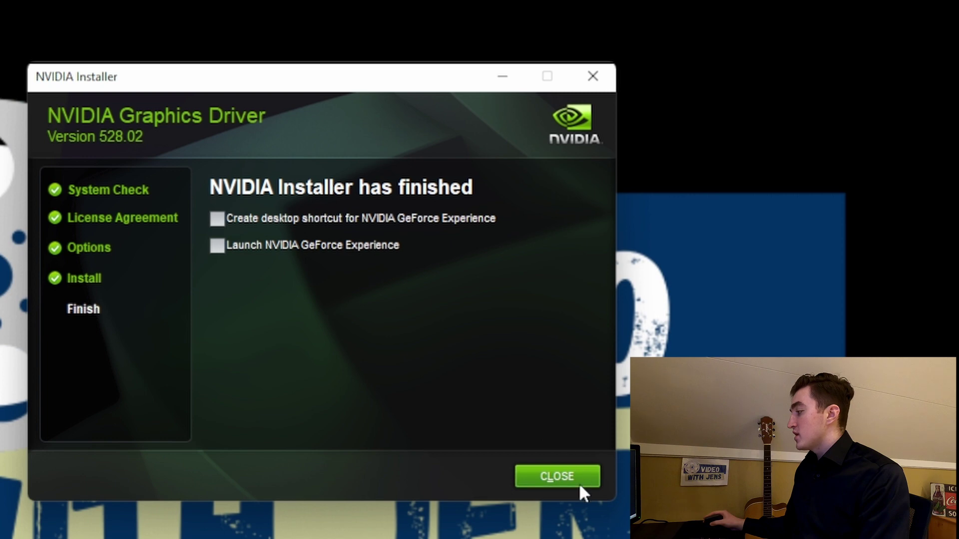
pyautogui.click(557, 476)
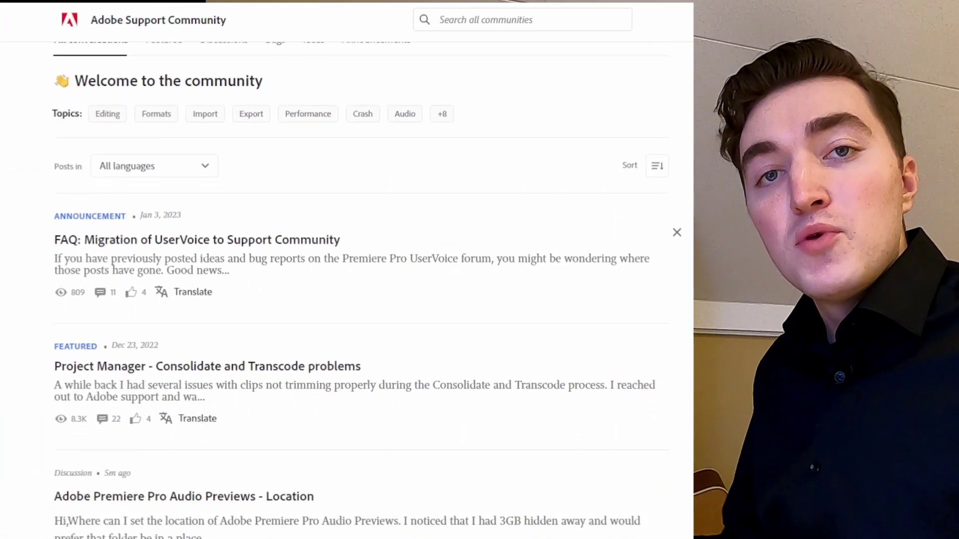
pyautogui.scroll(-3, 346, 290)
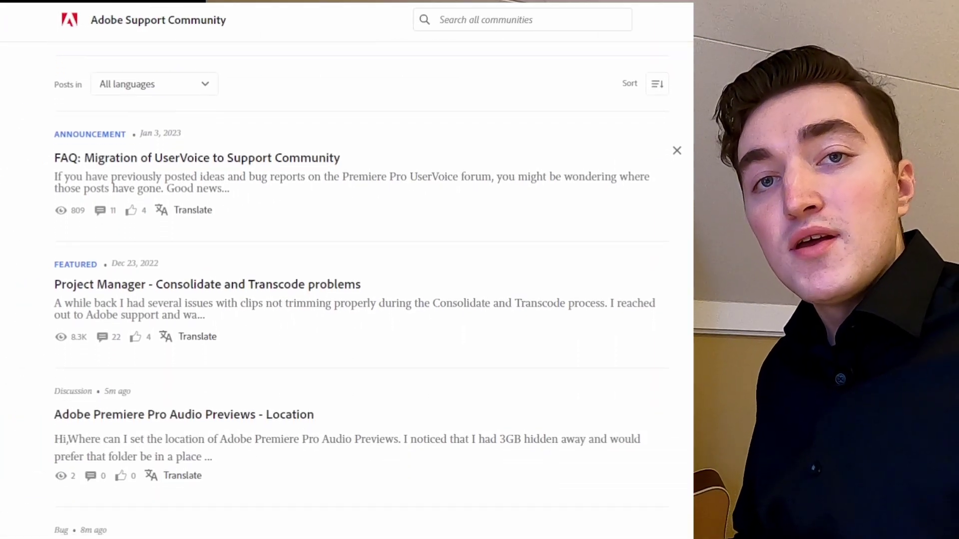
pyautogui.scroll(-8, 346, 290)
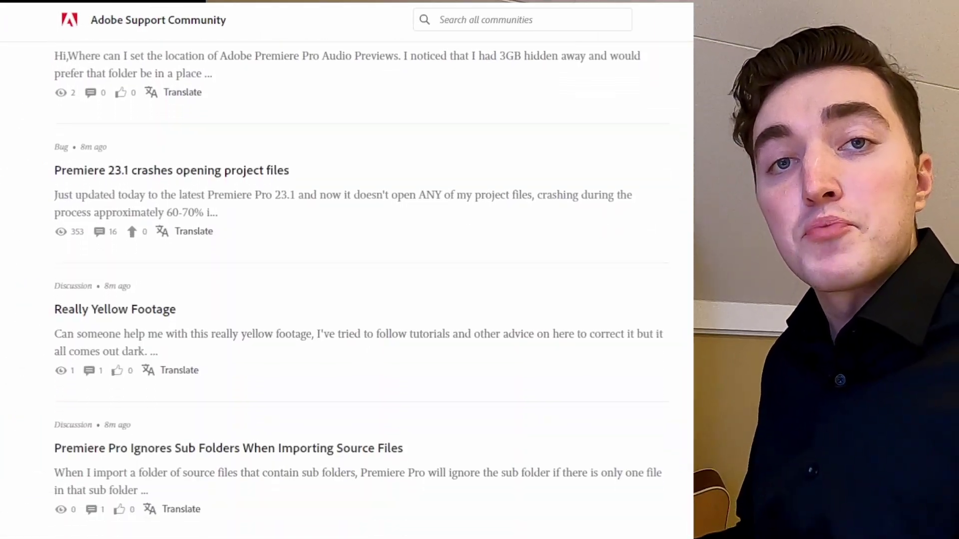
pyautogui.scroll(-3, 347, 289)
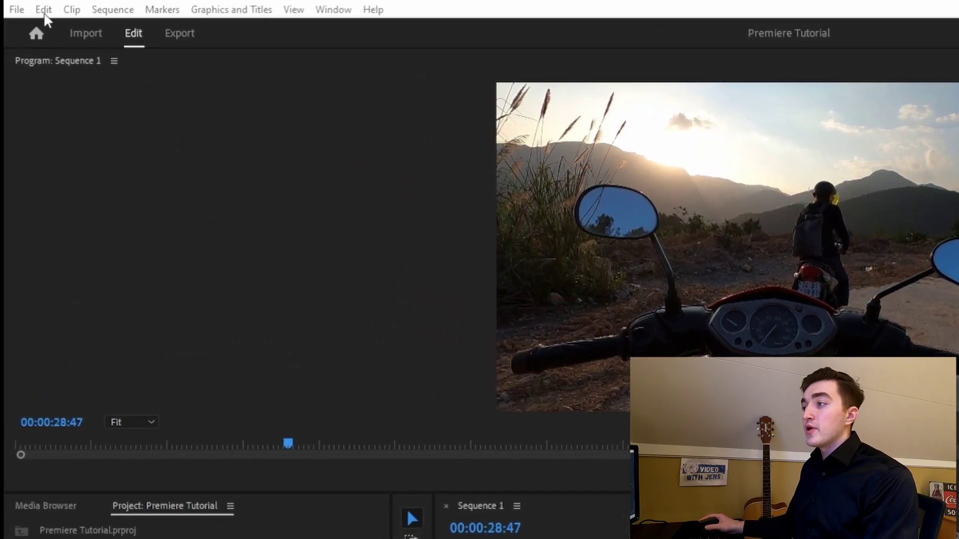
# Step: Switch to Premiere Pro and turn off "Show system compatibility issues at startup" in the General preferences
pyautogui.click(25, 16)
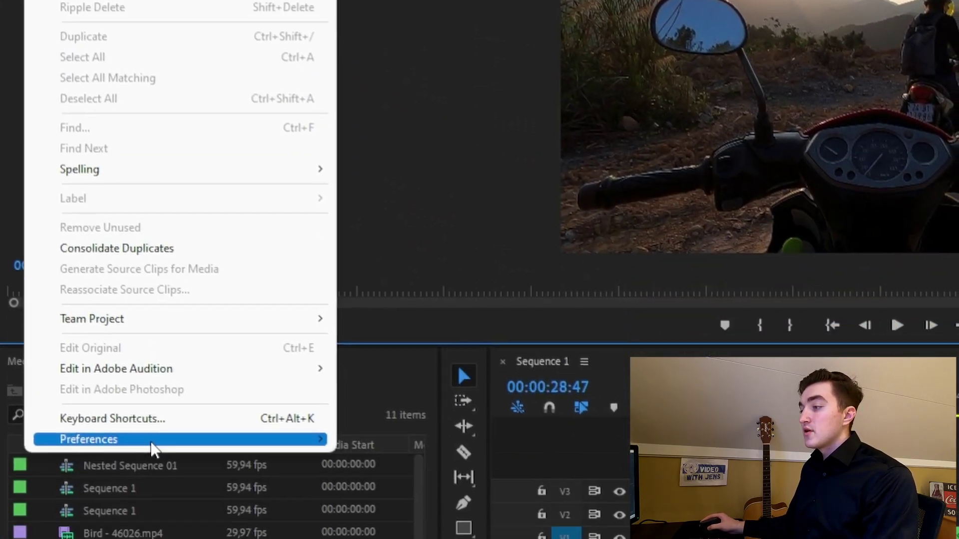
pyautogui.moveTo(155, 340)
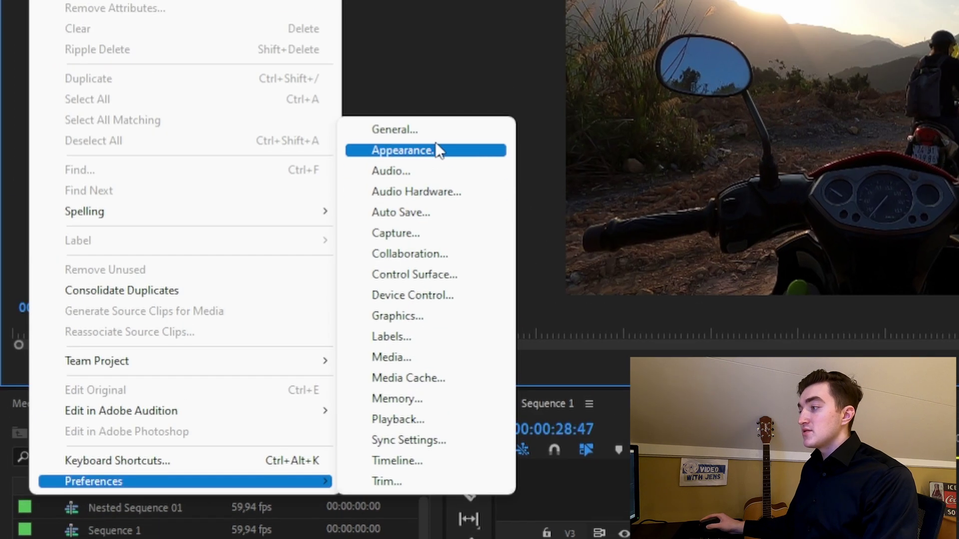
pyautogui.click(440, 106)
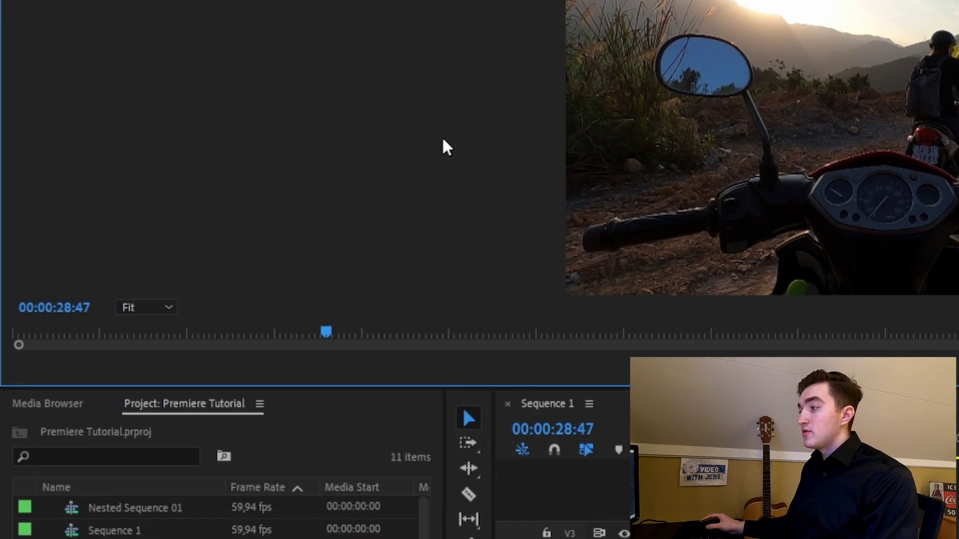
pyautogui.click(137, 368)
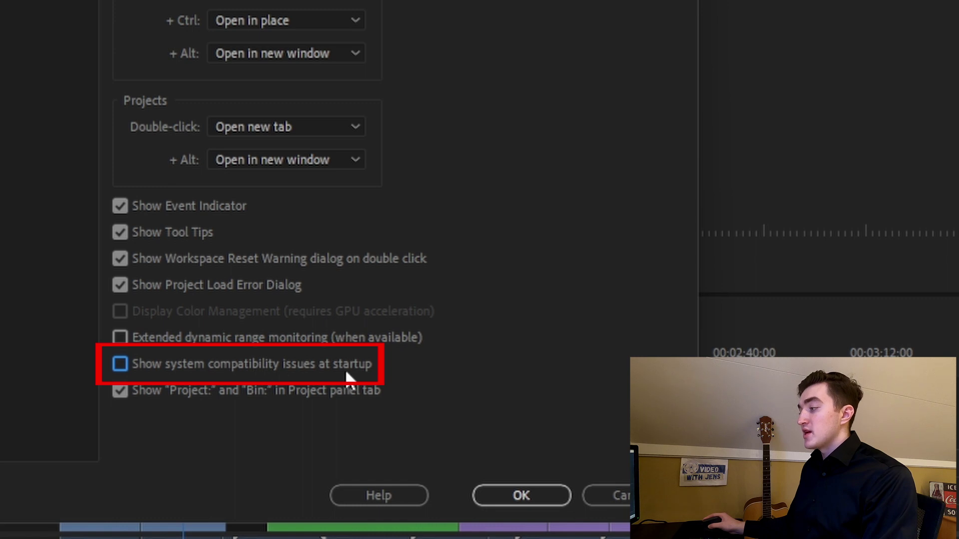
pyautogui.click(521, 495)
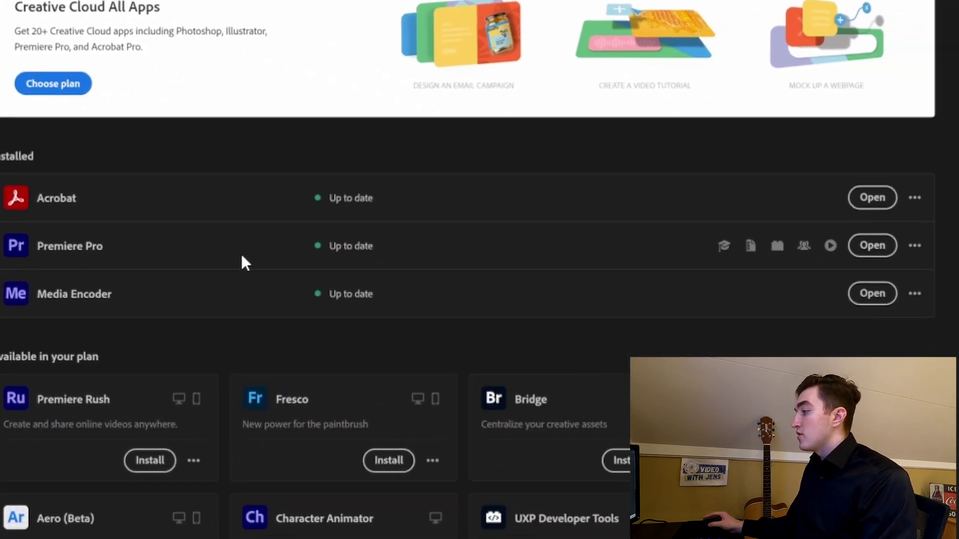
# Step: Switch to Creative Cloud and open the list of other versions available for Premiere Pro
pyautogui.click(915, 247)
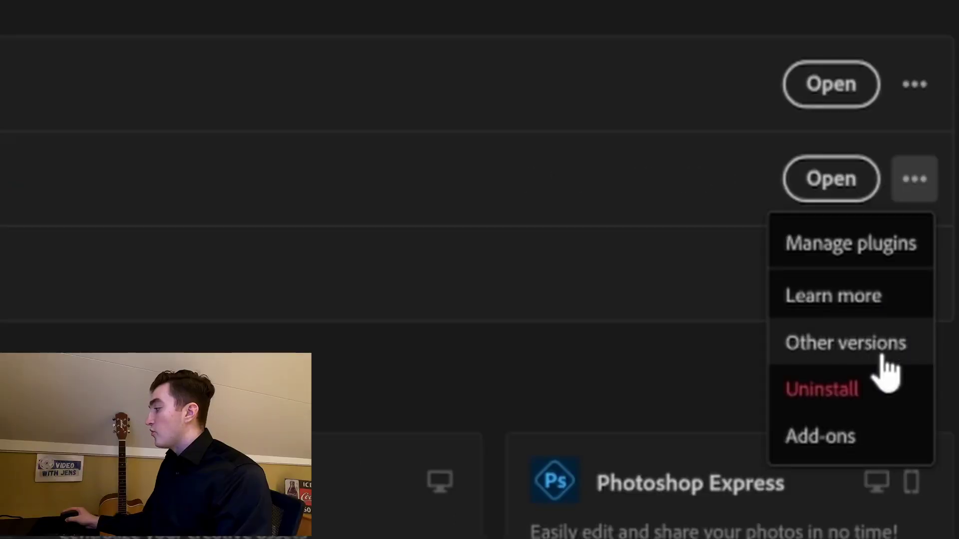
pyautogui.click(919, 356)
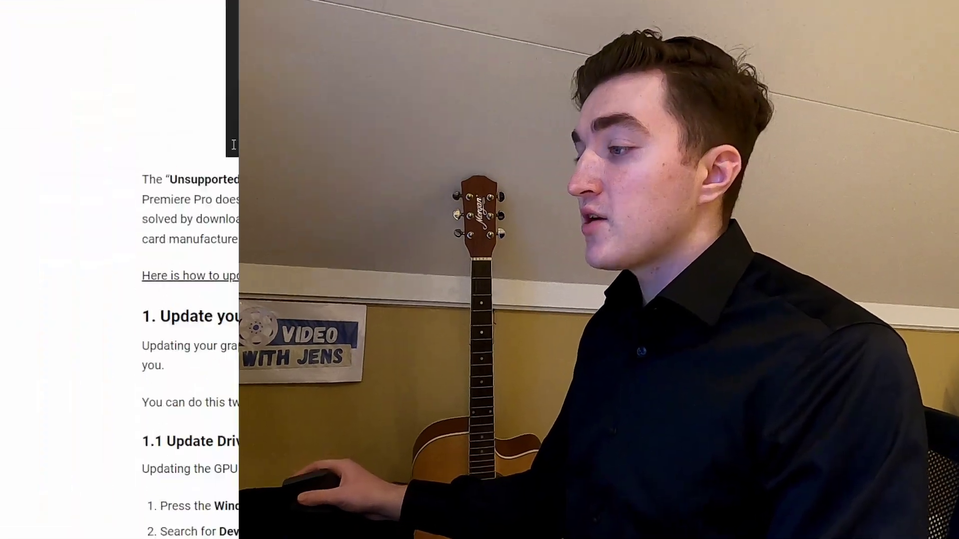
pyautogui.scroll(-20, 246, 135)
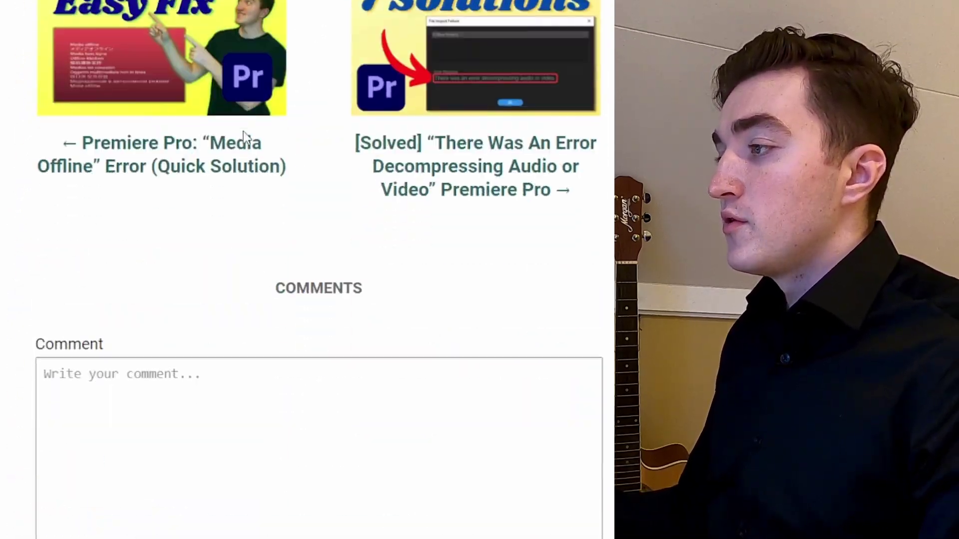
pyautogui.scroll(20, 243, 131)
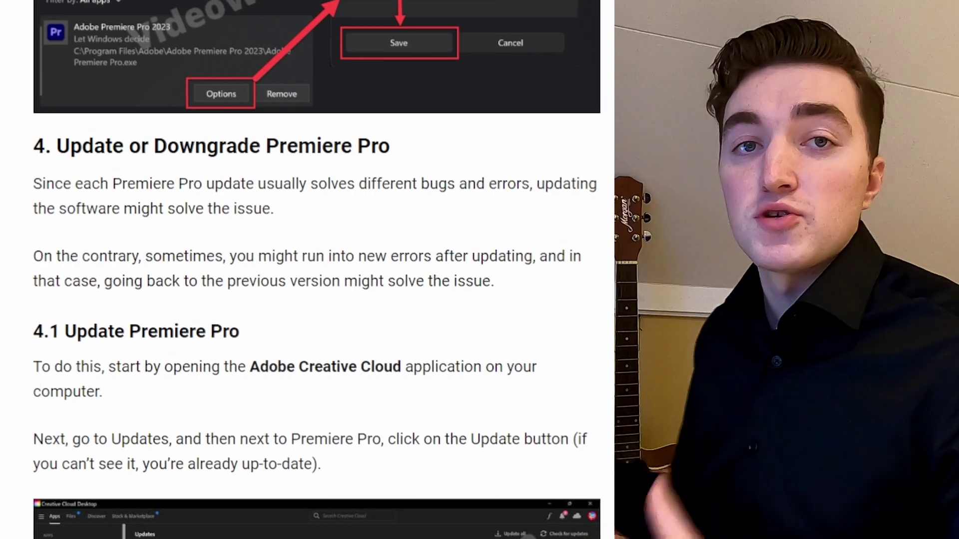